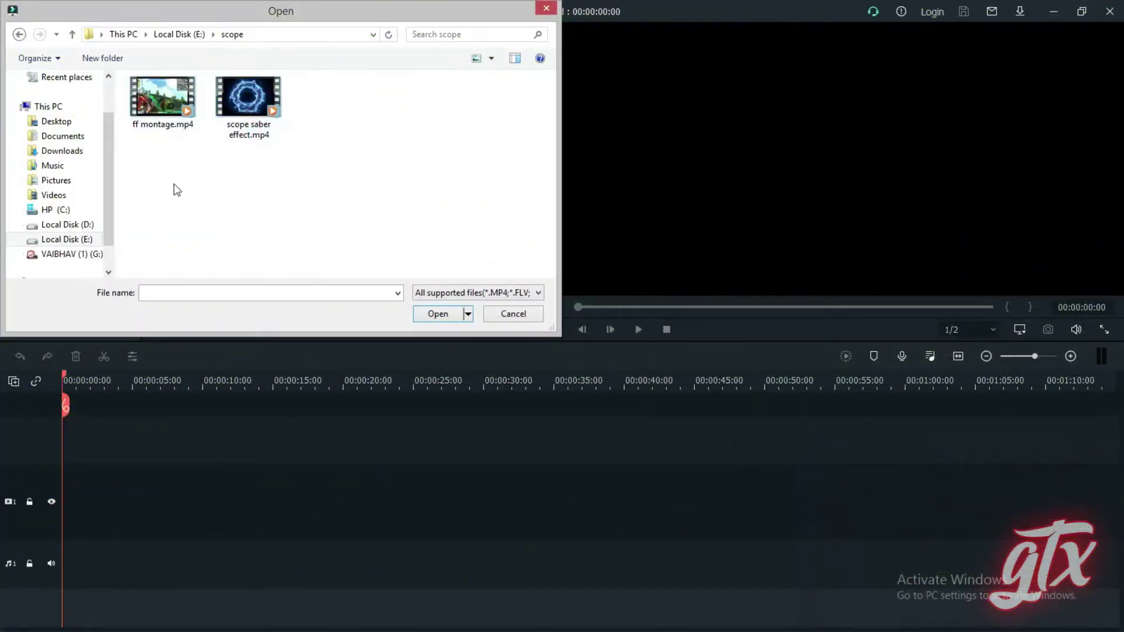
Step: Import ff montage.mp4 and scope saber effect.mp4 from the scope folder, and place ff montage at the start of video track 1
{"action": "left_click_drag", "start_coordinate": [169, 166], "coordinate": [257, 84]}
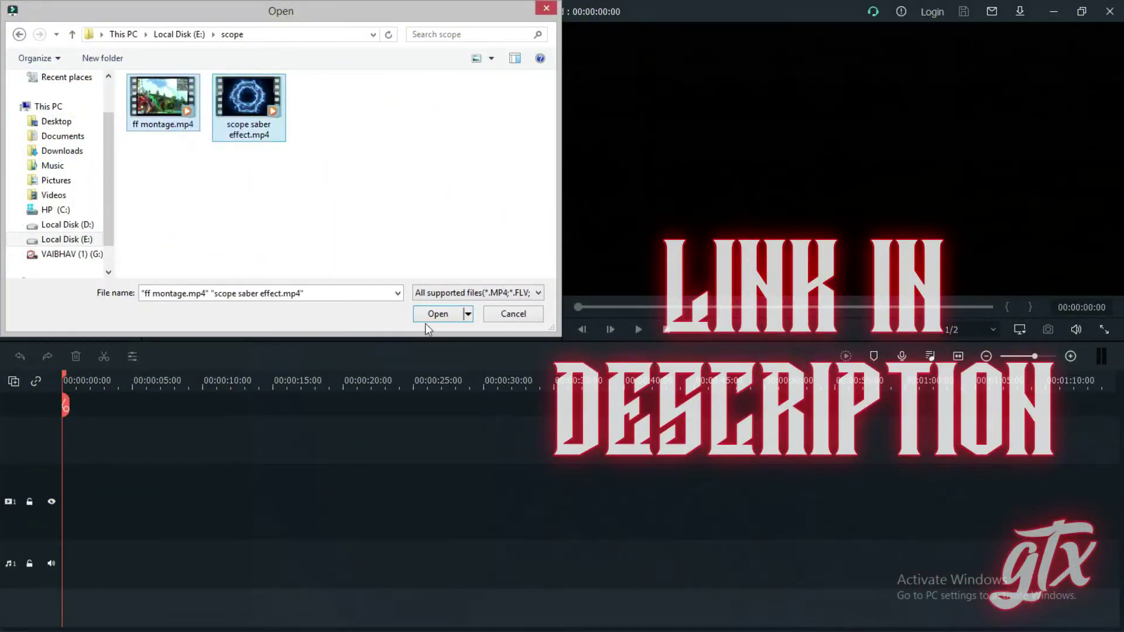
{"action": "left_click", "coordinate": [437, 313]}
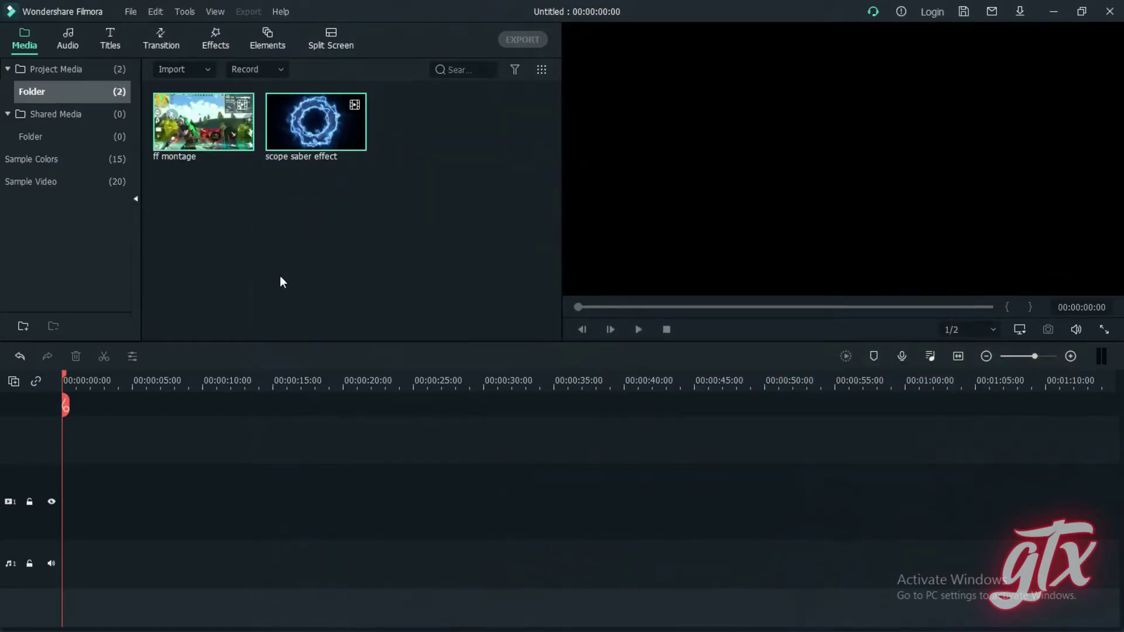
{"action": "left_click", "coordinate": [304, 287]}
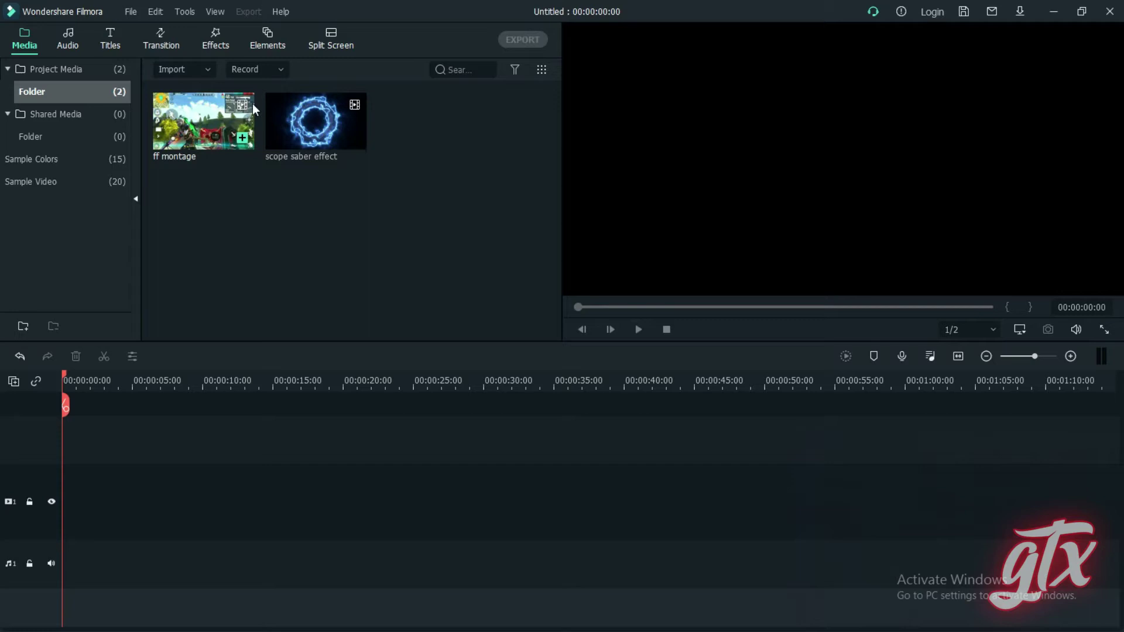
{"action": "left_click_drag", "start_coordinate": [251, 103], "coordinate": [55, 506]}
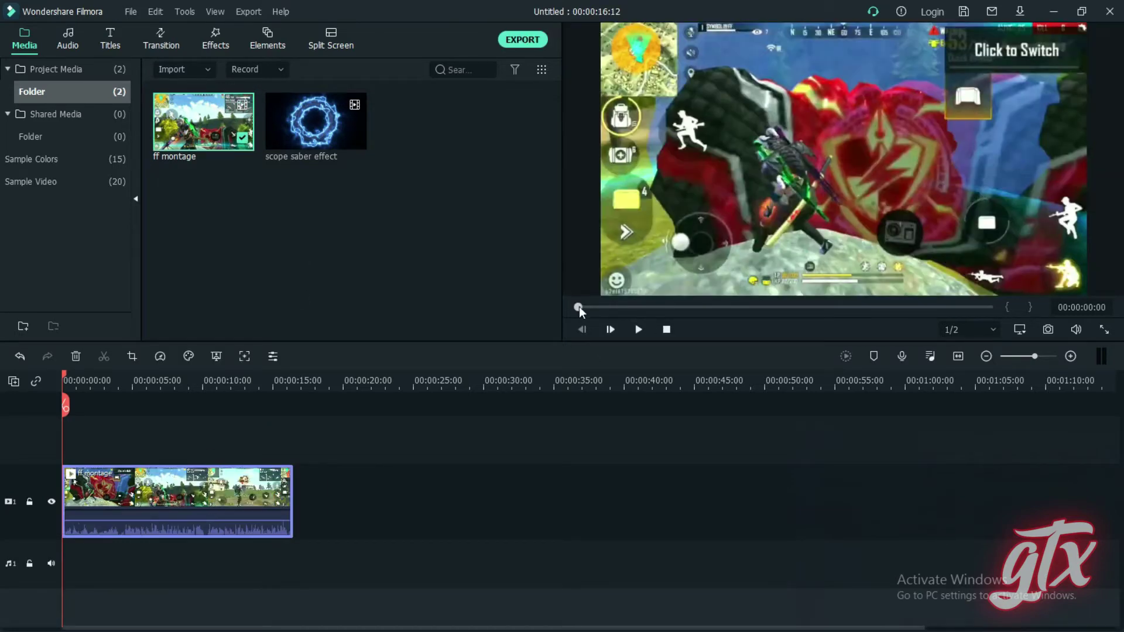
{"action": "mouse_move", "coordinate": [578, 307]}
{"action": "left_mouse_down"}
{"action": "mouse_move", "coordinate": [592, 307]}
{"action": "mouse_move", "coordinate": [568, 312]}
{"action": "left_mouse_up"}
Step: Place the scope saber effect clip above the montage on video track 2, starting at 00:00:02:04 where the scope opens
{"action": "left_click_drag", "start_coordinate": [352, 115], "coordinate": [113, 389]}
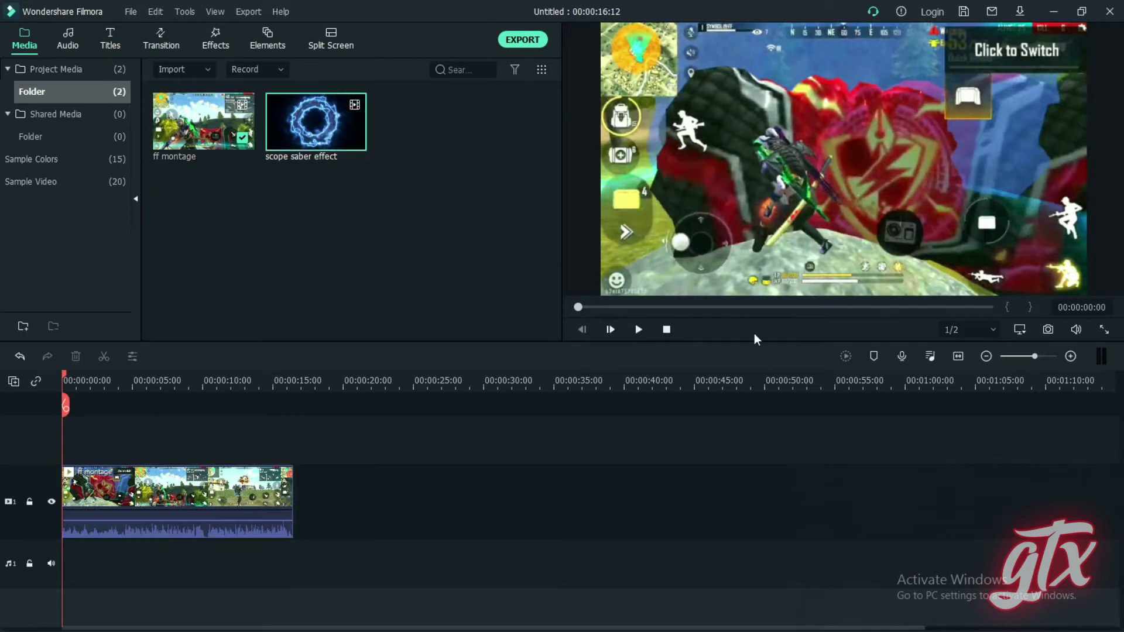
{"action": "left_click_drag", "start_coordinate": [578, 308], "coordinate": [634, 306]}
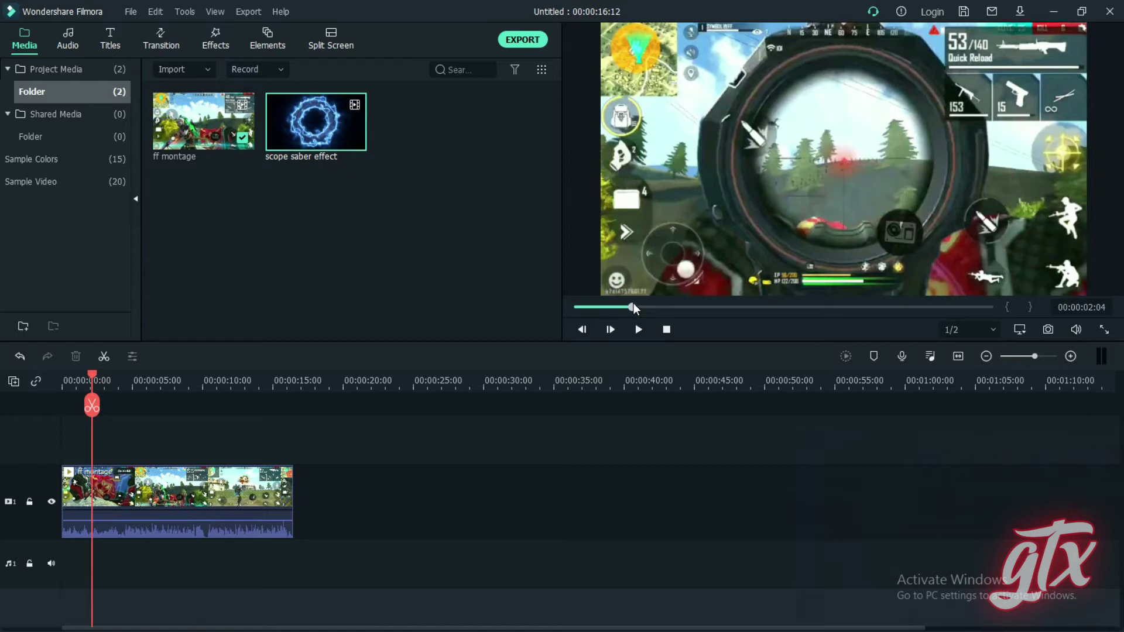
{"action": "mouse_move", "coordinate": [363, 111]}
{"action": "left_click_drag", "start_coordinate": [358, 108], "coordinate": [141, 445]}
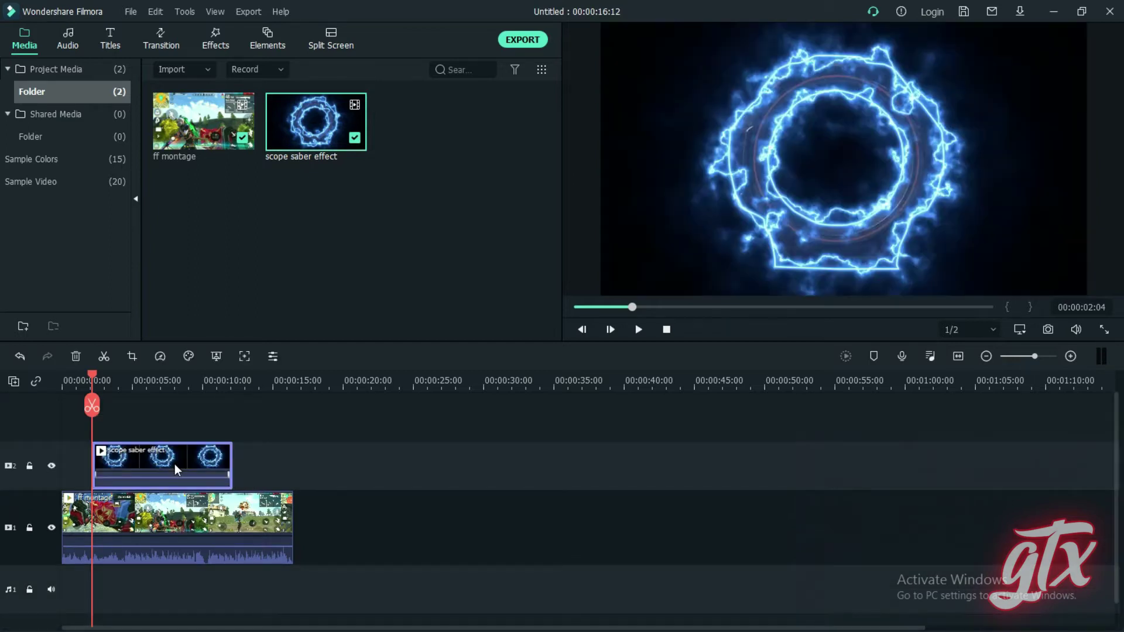
Step: Set the blending mode of the scope saber effect clip to Screen
{"action": "double_click", "coordinate": [178, 452]}
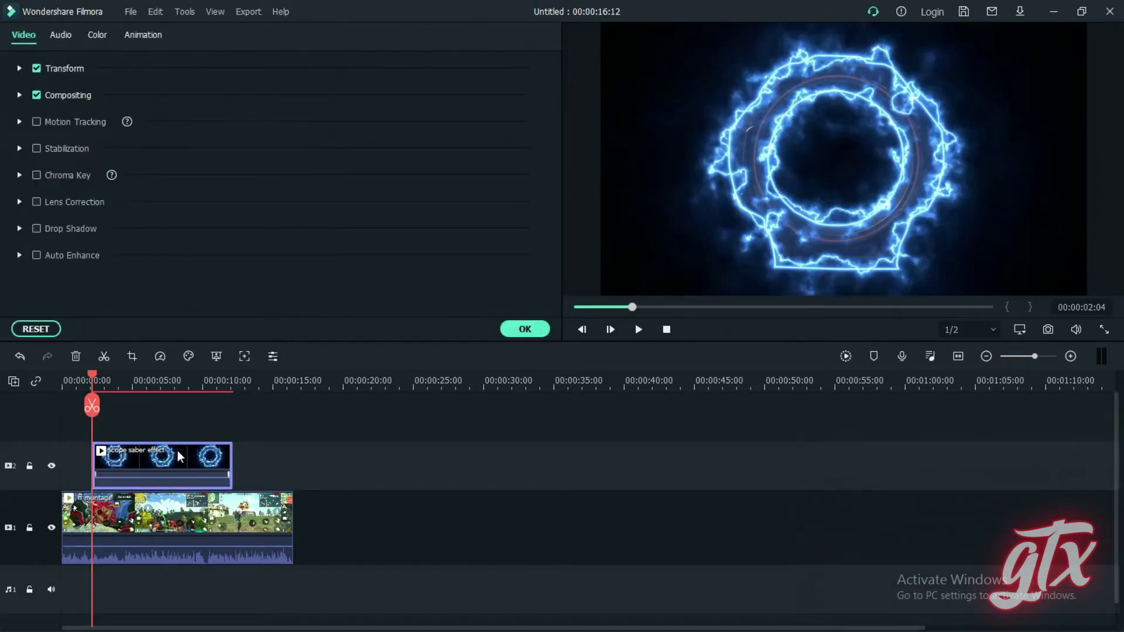
{"action": "left_click", "coordinate": [18, 97]}
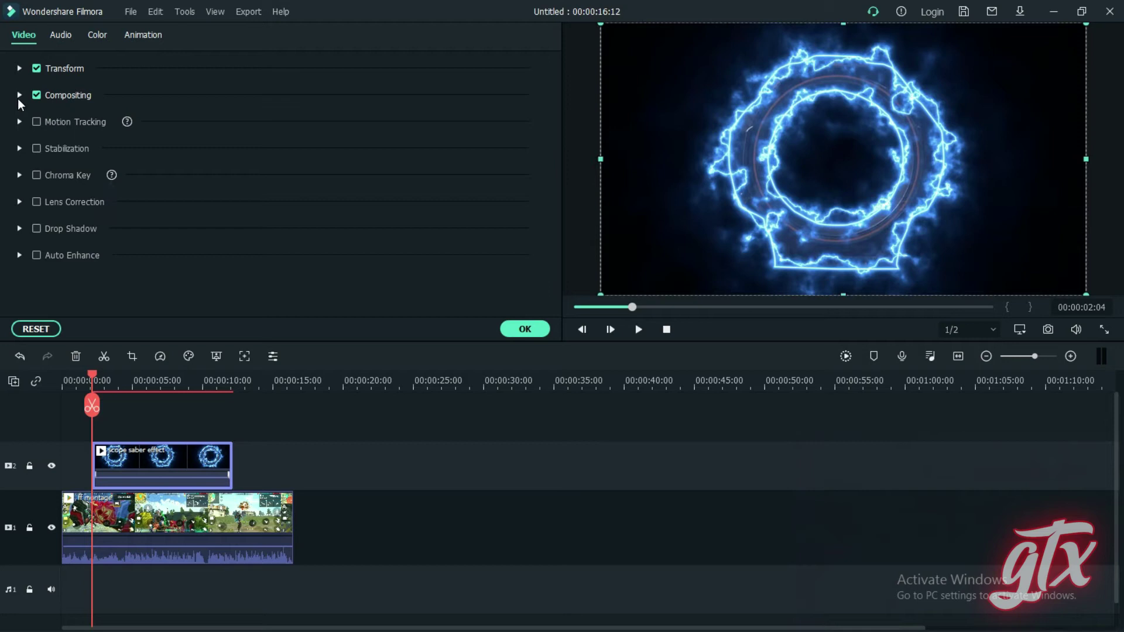
{"action": "left_click", "coordinate": [278, 135]}
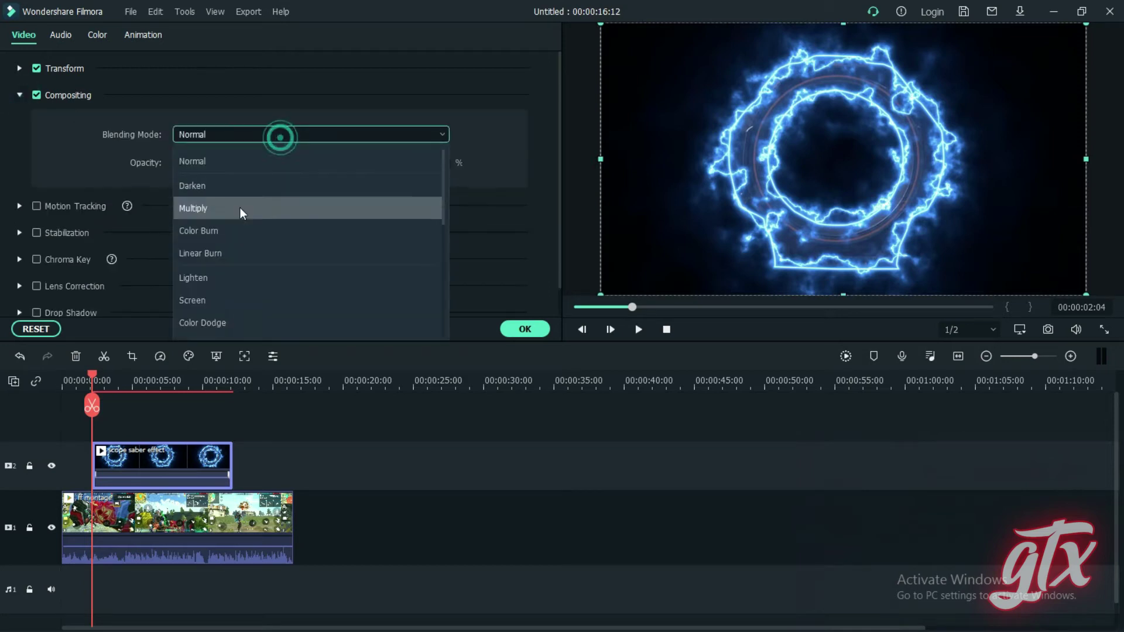
{"action": "left_click", "coordinate": [227, 300]}
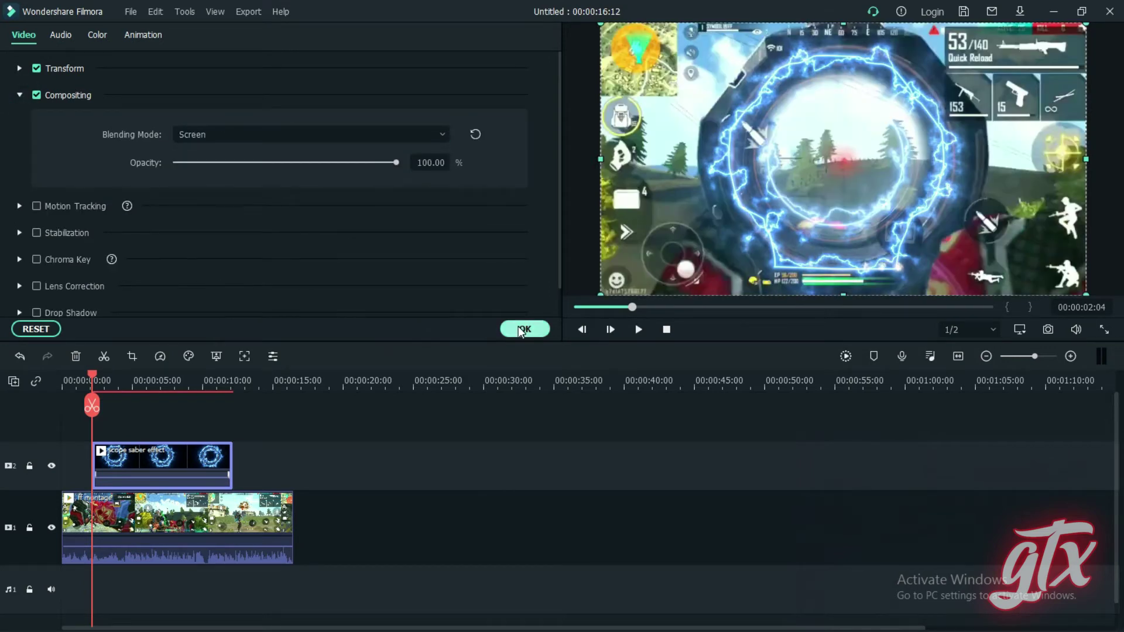
{"action": "left_click", "coordinate": [518, 325]}
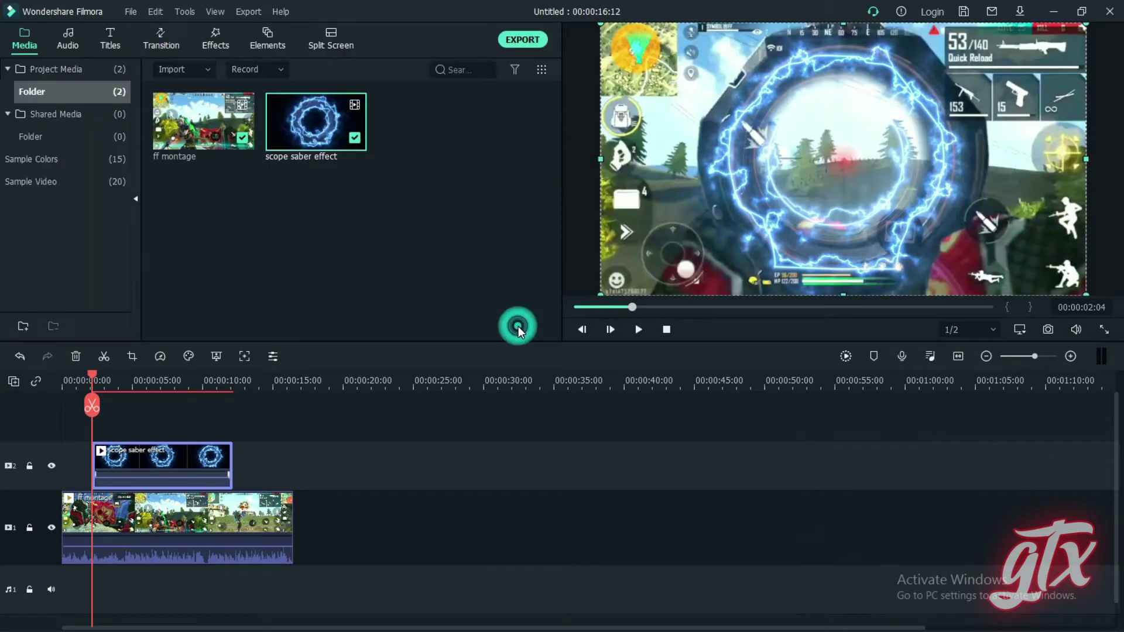
Step: Lock video track 1, then enlarge and reposition the saber effect in the preview so its ring fits around the gun scope
{"action": "left_click", "coordinate": [29, 527]}
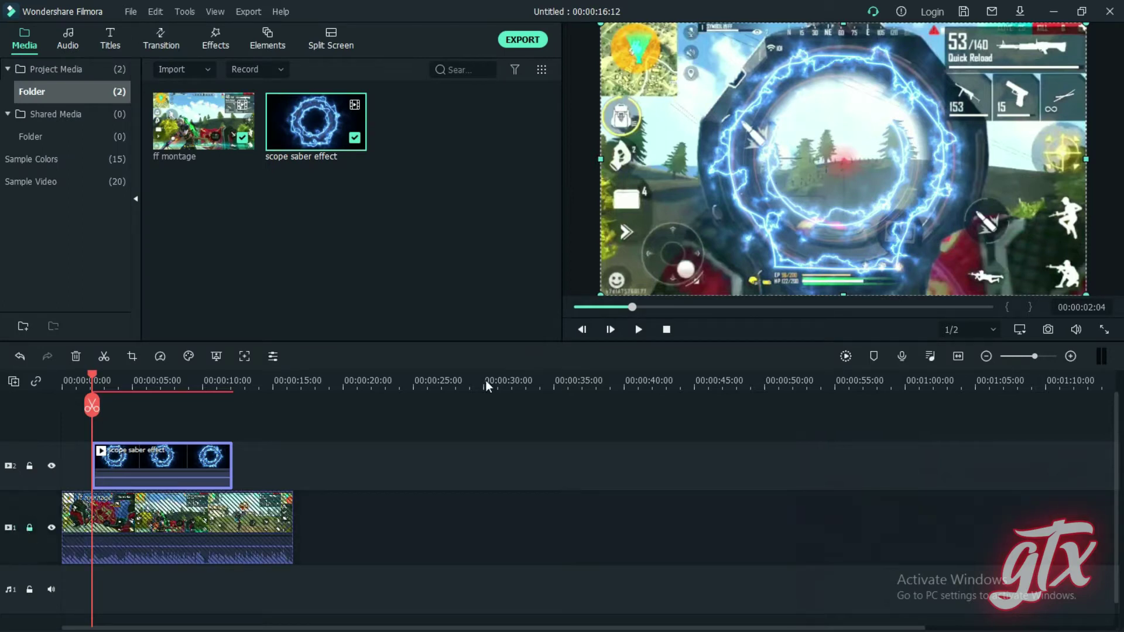
{"action": "left_click_drag", "start_coordinate": [727, 209], "coordinate": [743, 199]}
{"action": "left_click_drag", "start_coordinate": [609, 286], "coordinate": [547, 328]}
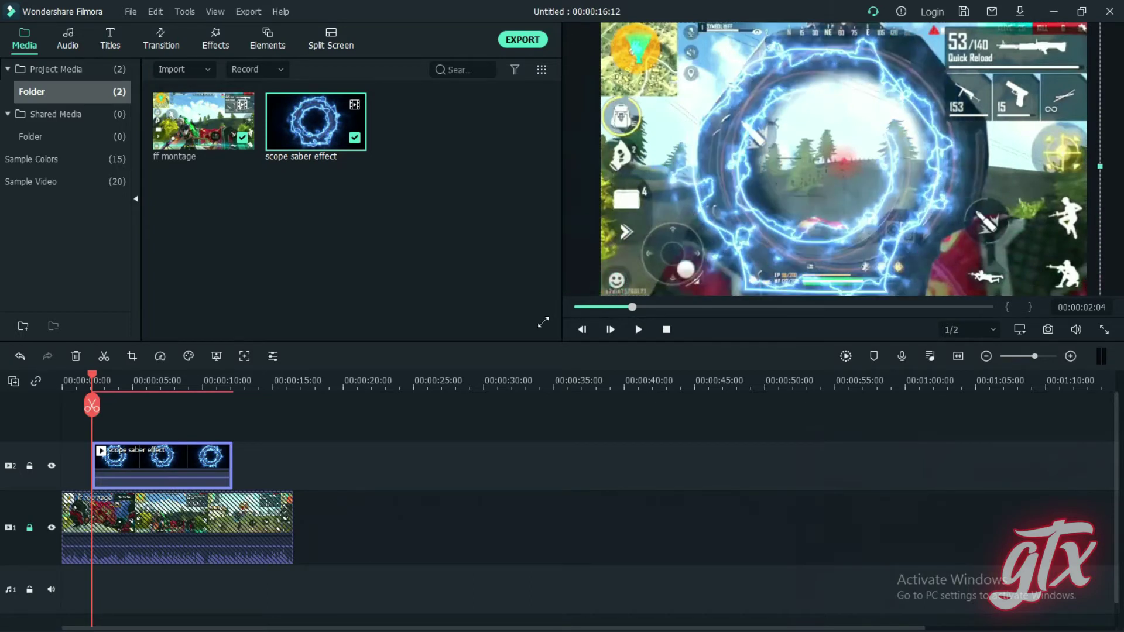
{"action": "left_click_drag", "start_coordinate": [807, 176], "coordinate": [824, 147]}
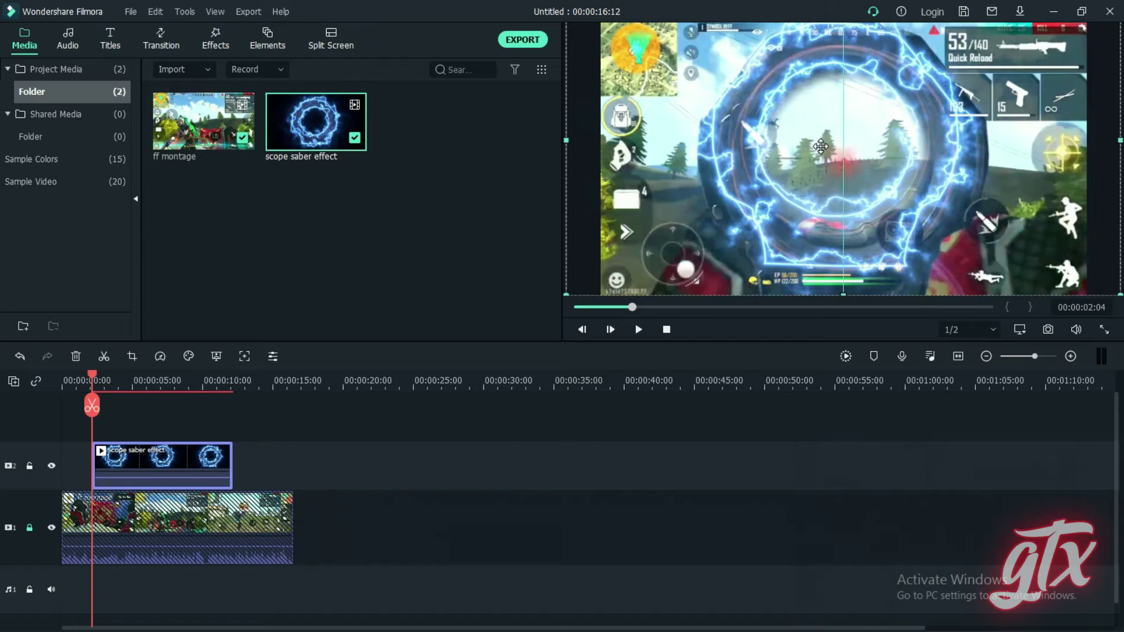
{"action": "left_click_drag", "start_coordinate": [1117, 291], "coordinate": [1122, 297]}
{"action": "left_click_drag", "start_coordinate": [935, 210], "coordinate": [888, 194]}
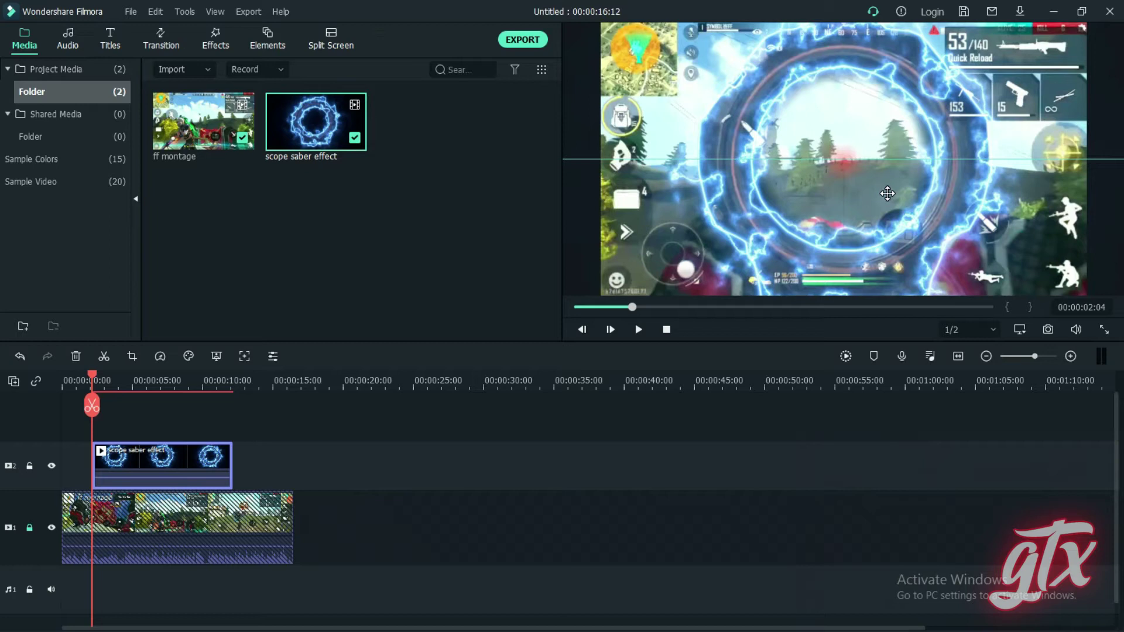
{"action": "left_click_drag", "start_coordinate": [888, 194], "coordinate": [888, 193]}
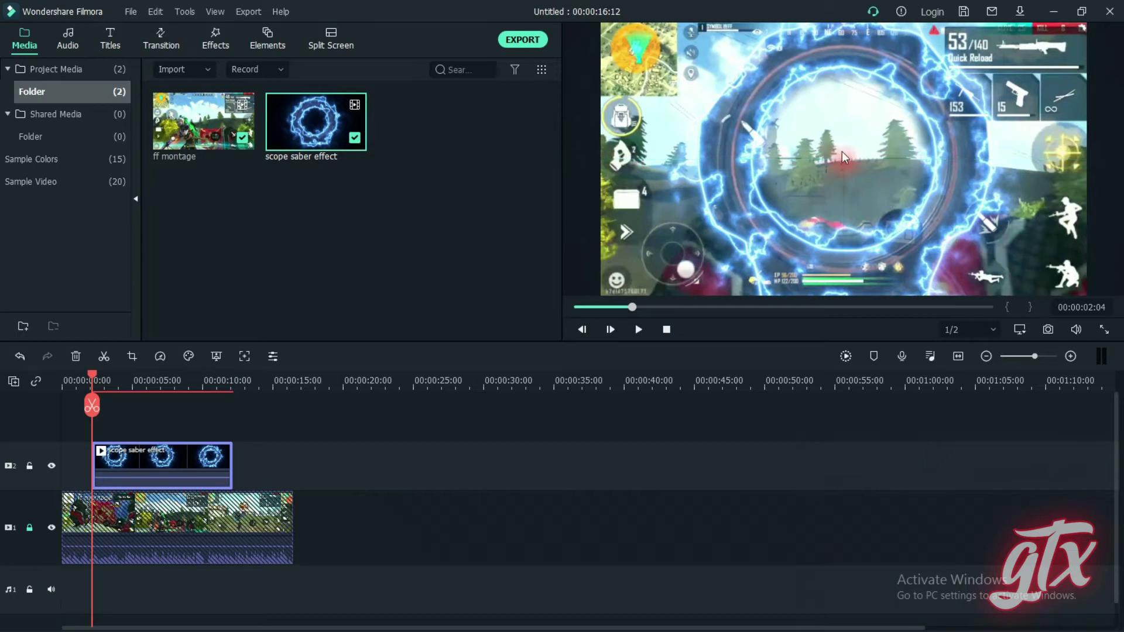
Step: Split the saber effect clip at 00:00:03:08 and move its second part along the track to end with the montage clip
{"action": "left_click", "coordinate": [91, 377]}
{"action": "left_click_drag", "start_coordinate": [92, 377], "coordinate": [88, 377]}
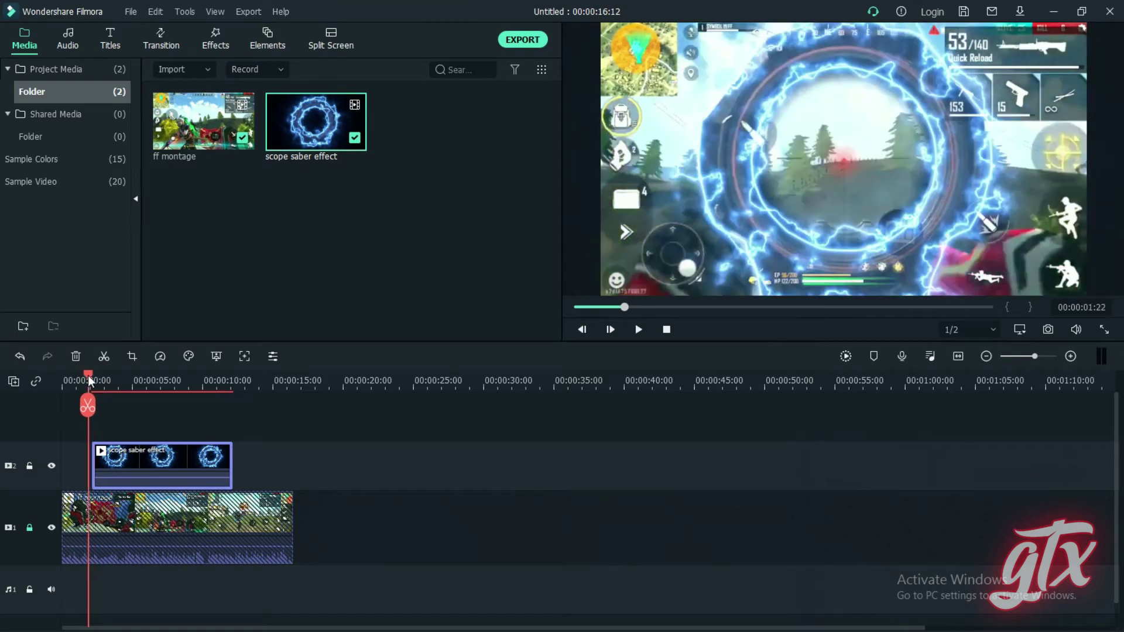
{"action": "left_click", "coordinate": [636, 330]}
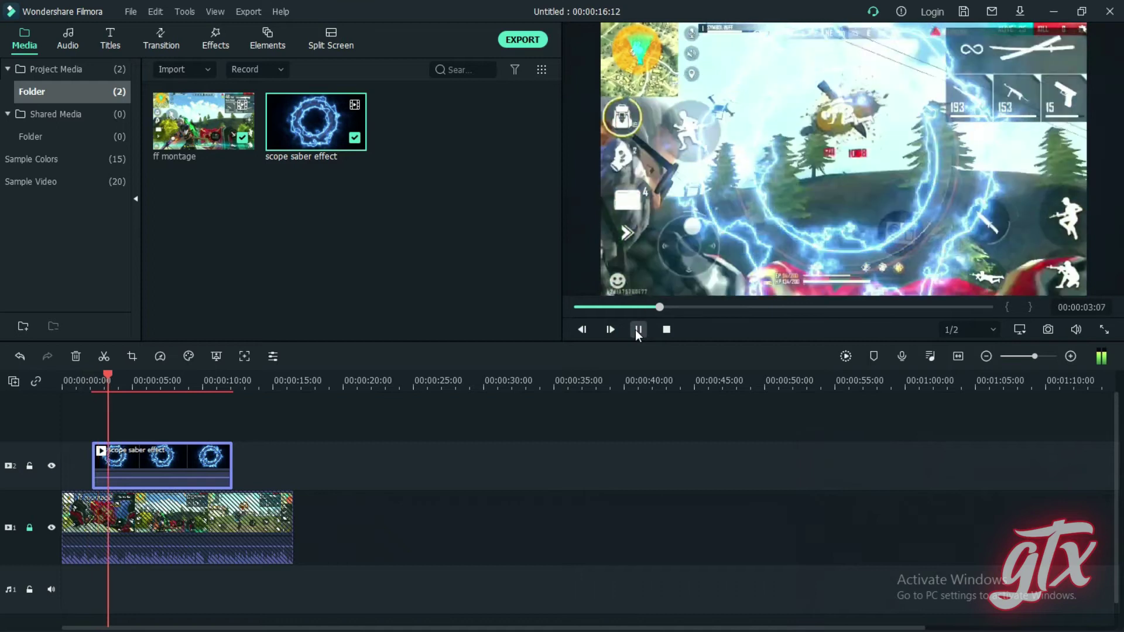
{"action": "left_click", "coordinate": [637, 330]}
{"action": "mouse_move", "coordinate": [117, 375]}
{"action": "left_mouse_down"}
{"action": "mouse_move", "coordinate": [128, 375]}
{"action": "mouse_move", "coordinate": [108, 374]}
{"action": "left_mouse_up"}
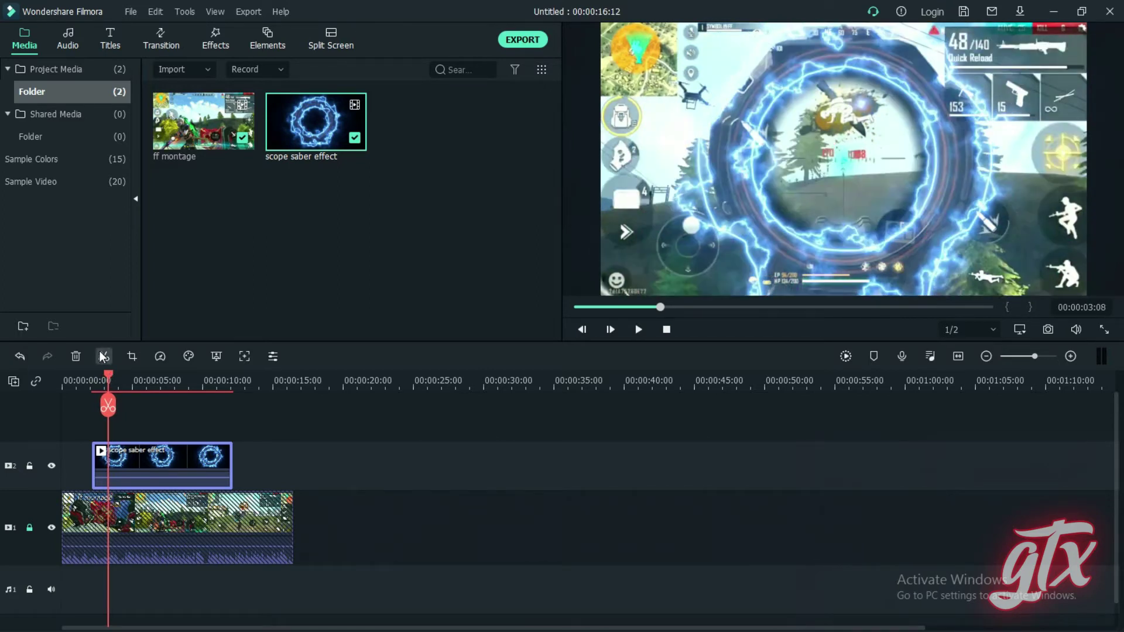
{"action": "left_click", "coordinate": [112, 410]}
{"action": "left_click_drag", "start_coordinate": [211, 468], "coordinate": [271, 468]}
Step: Play back the first effect section, then move the second saber effect part to start at 00:00:05:13
{"action": "left_click_drag", "start_coordinate": [108, 374], "coordinate": [80, 381]}
{"action": "left_click", "coordinate": [638, 330]}
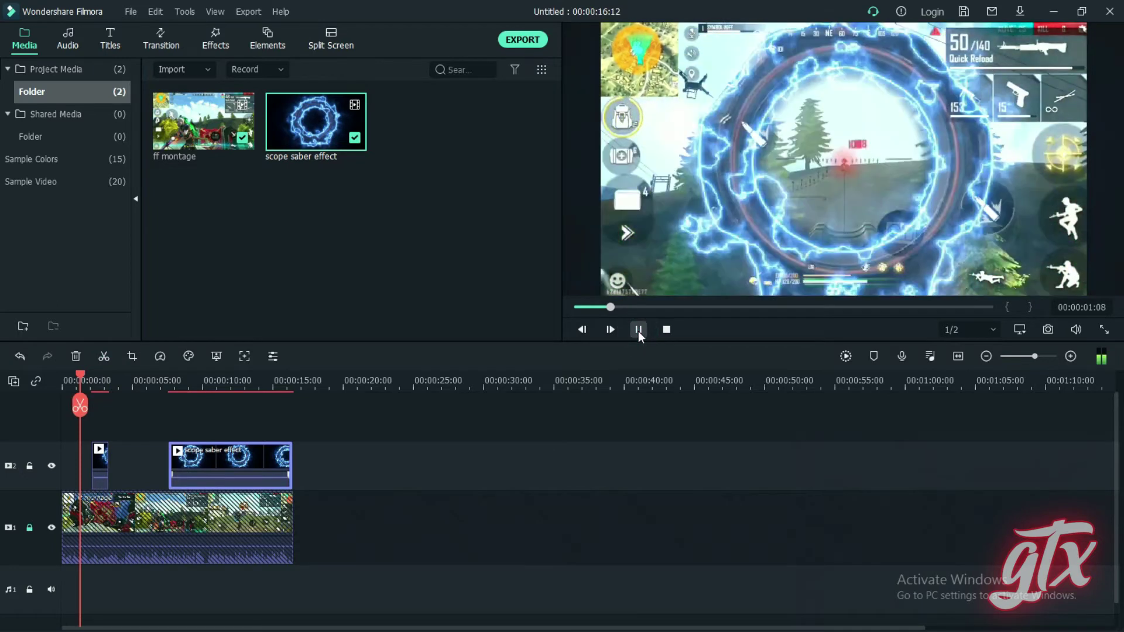
{"action": "left_click", "coordinate": [638, 330]}
{"action": "left_click_drag", "start_coordinate": [107, 381], "coordinate": [140, 374]}
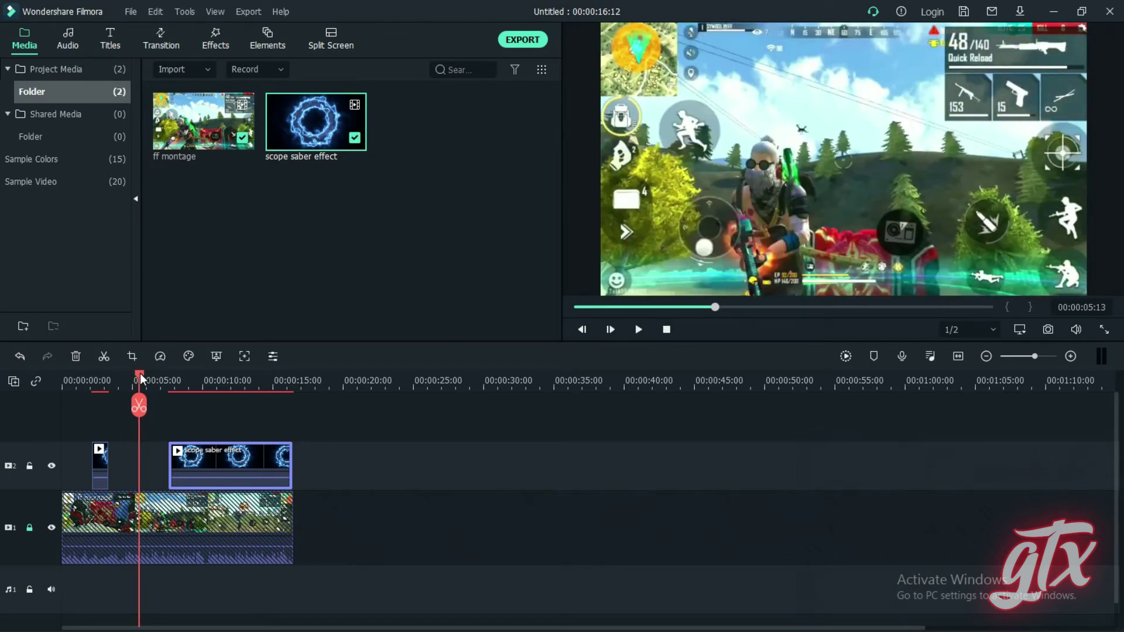
{"action": "left_click_drag", "start_coordinate": [229, 451], "coordinate": [203, 451]}
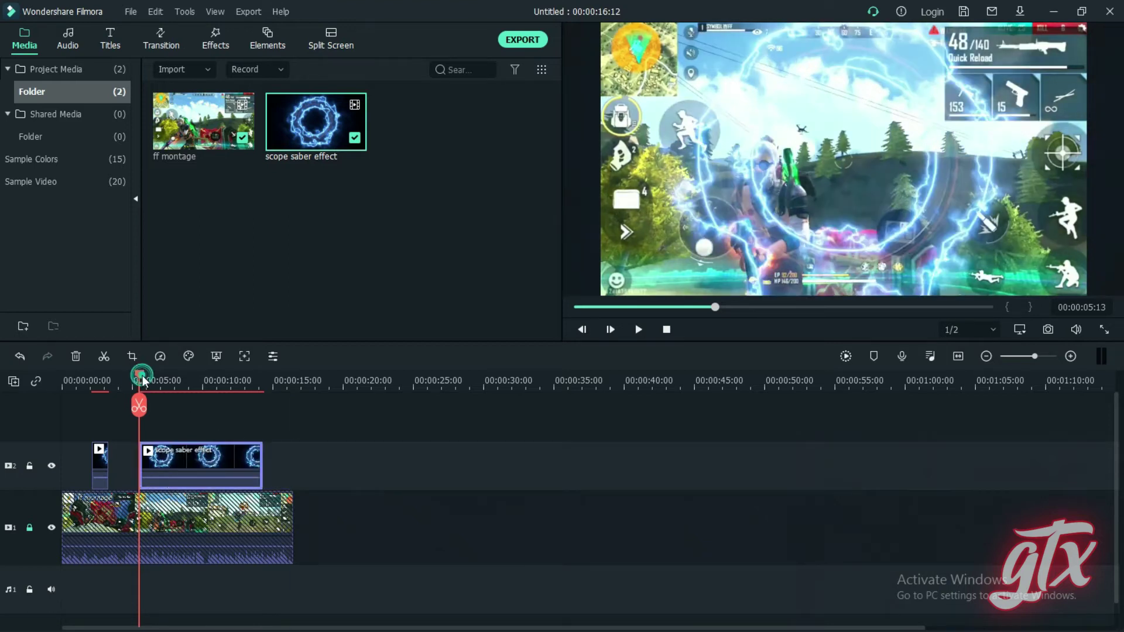
Step: Preview the second scope opening and shift the second saber effect part to start at 00:00:05:18
{"action": "left_click_drag", "start_coordinate": [143, 381], "coordinate": [139, 380]}
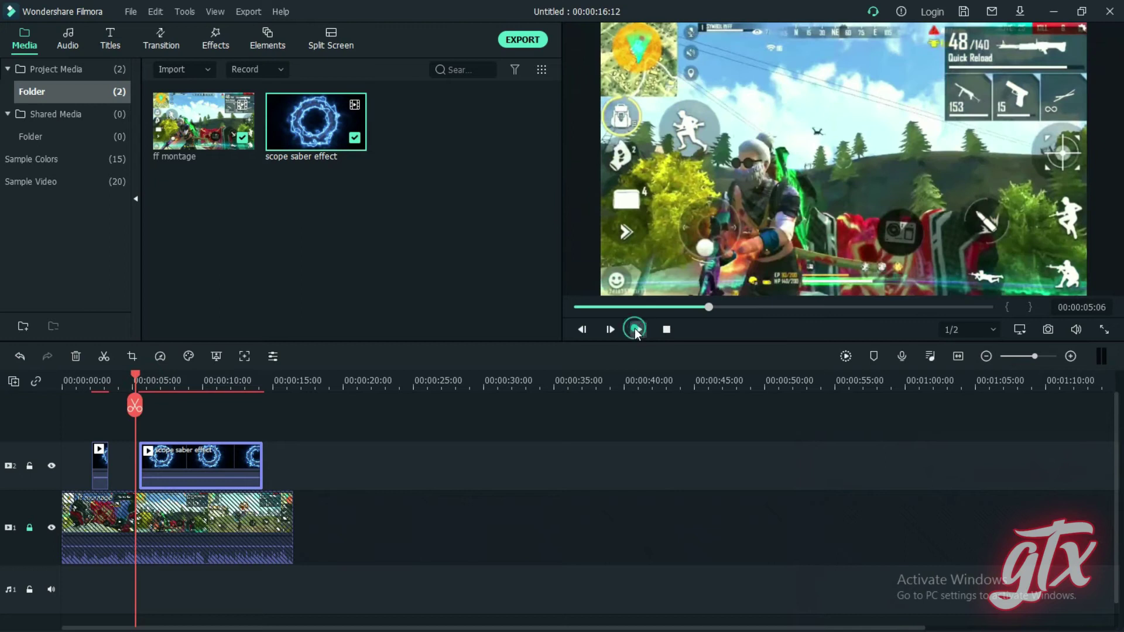
{"action": "left_click", "coordinate": [634, 329]}
{"action": "left_click", "coordinate": [634, 329]}
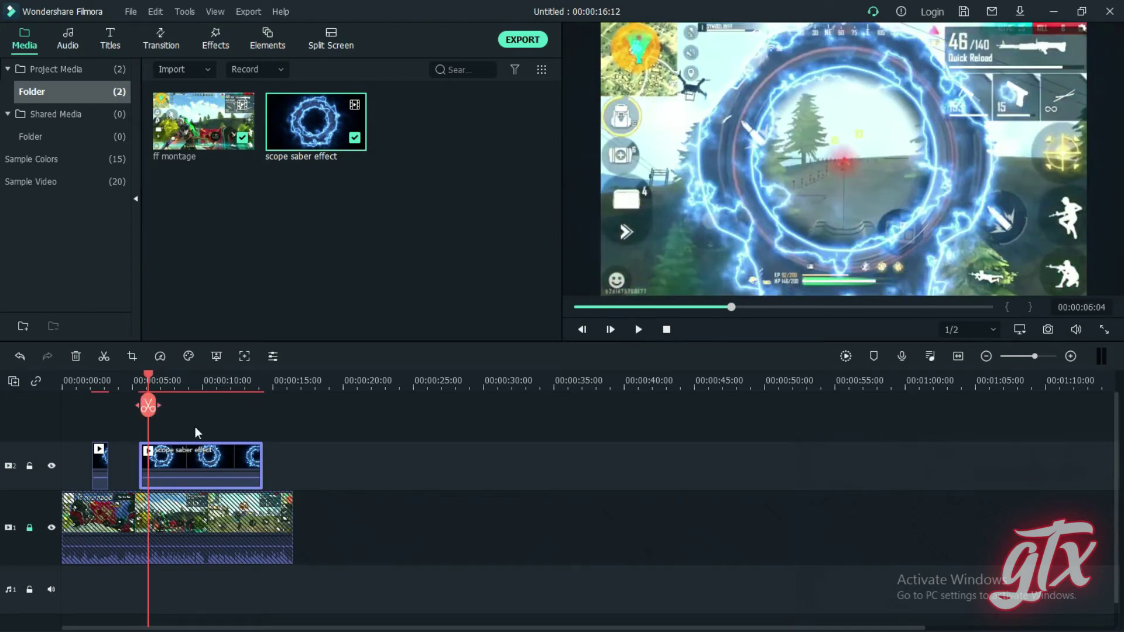
{"action": "left_click_drag", "start_coordinate": [148, 376], "coordinate": [133, 375]}
{"action": "left_click_drag", "start_coordinate": [175, 457], "coordinate": [188, 453]}
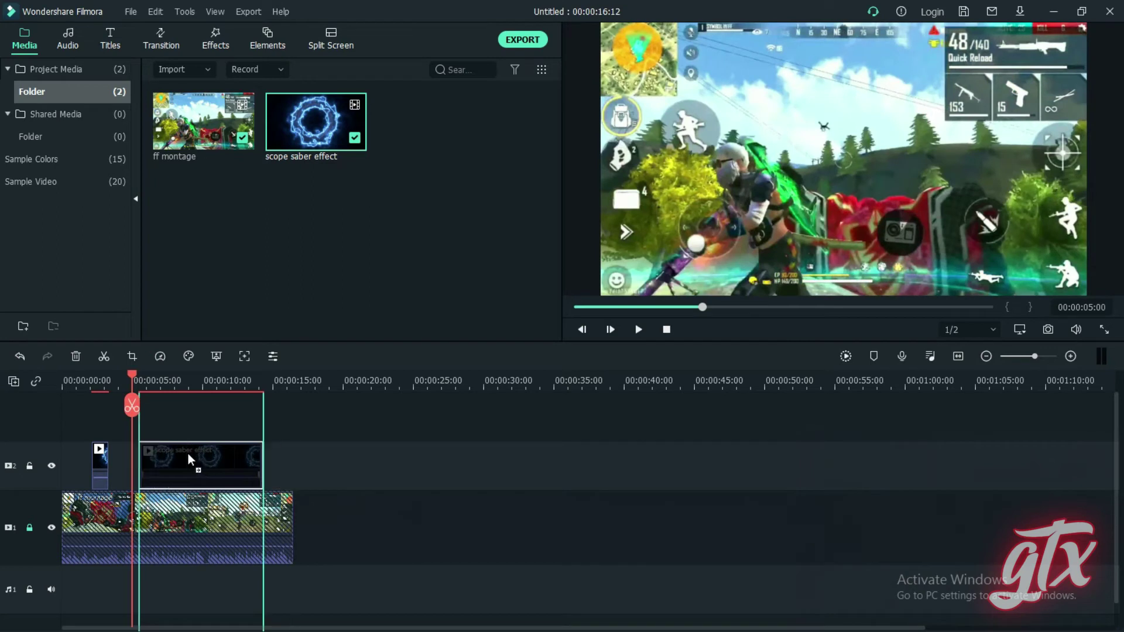
{"action": "left_click_drag", "start_coordinate": [132, 376], "coordinate": [143, 376]}
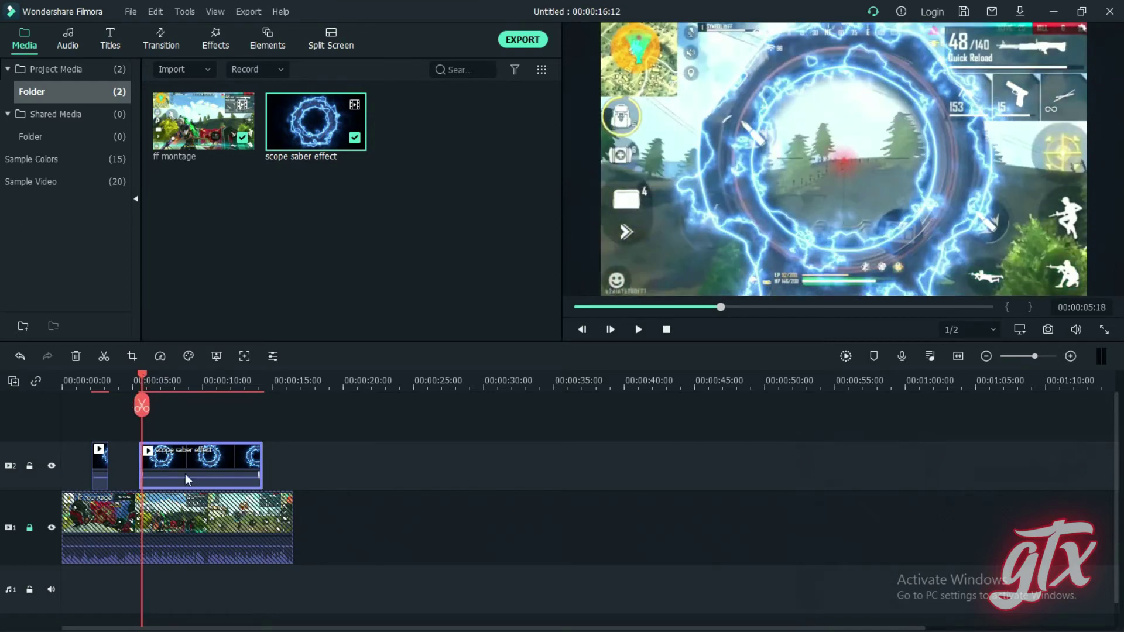
{"action": "mouse_move", "coordinate": [177, 455]}
{"action": "left_mouse_down"}
{"action": "mouse_move", "coordinate": [255, 459]}
{"action": "mouse_move", "coordinate": [189, 455]}
{"action": "left_mouse_up"}
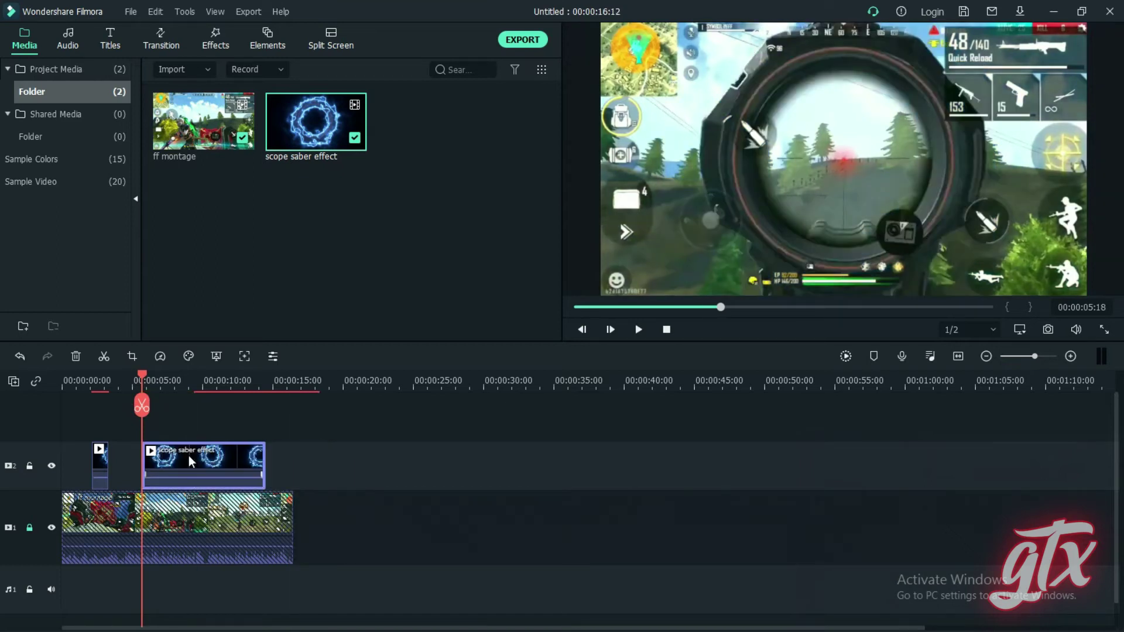
Step: Play back the second scope section, split the saber effect at 00:00:08:10 where the scope closes, and move the remainder beyond the montage clip's end
{"action": "left_click_drag", "start_coordinate": [141, 376], "coordinate": [130, 376]}
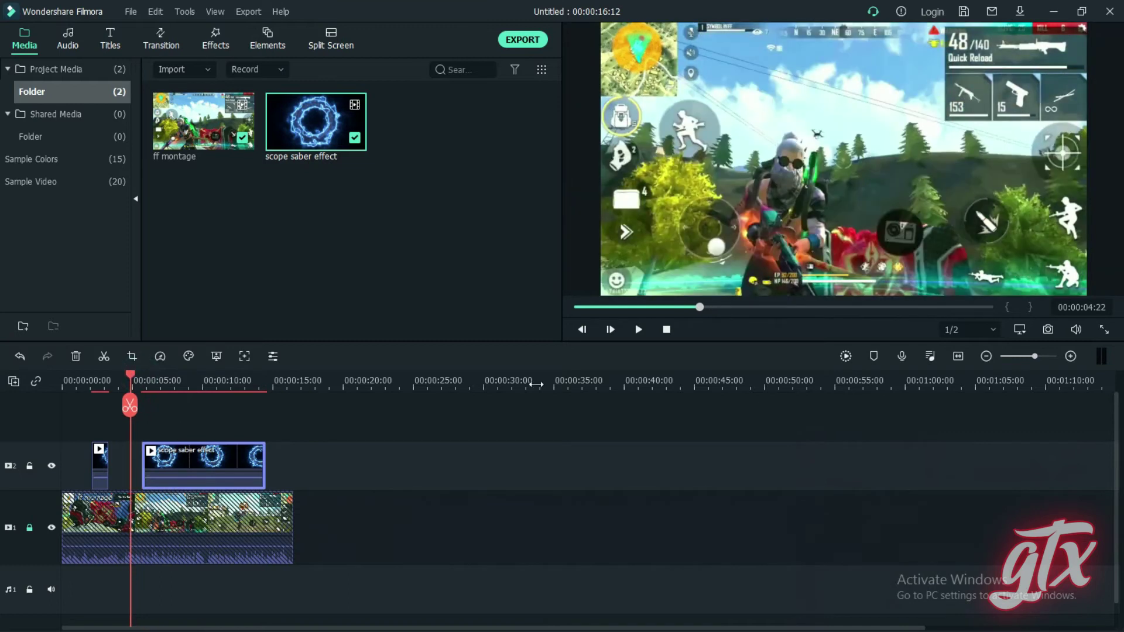
{"action": "left_click", "coordinate": [644, 330]}
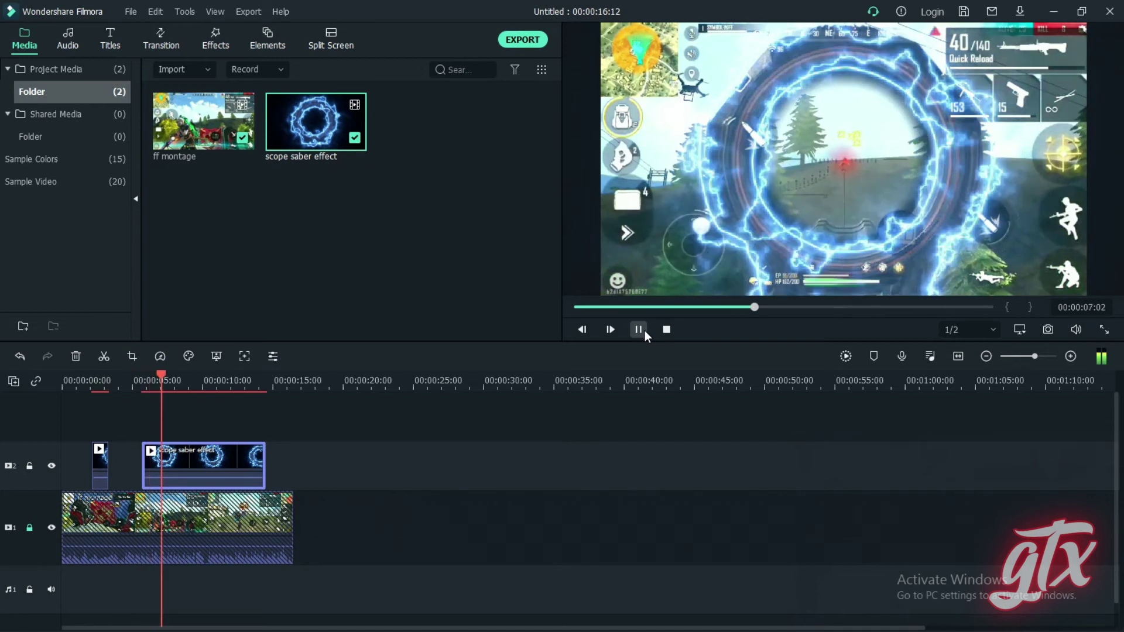
{"action": "left_click", "coordinate": [644, 330]}
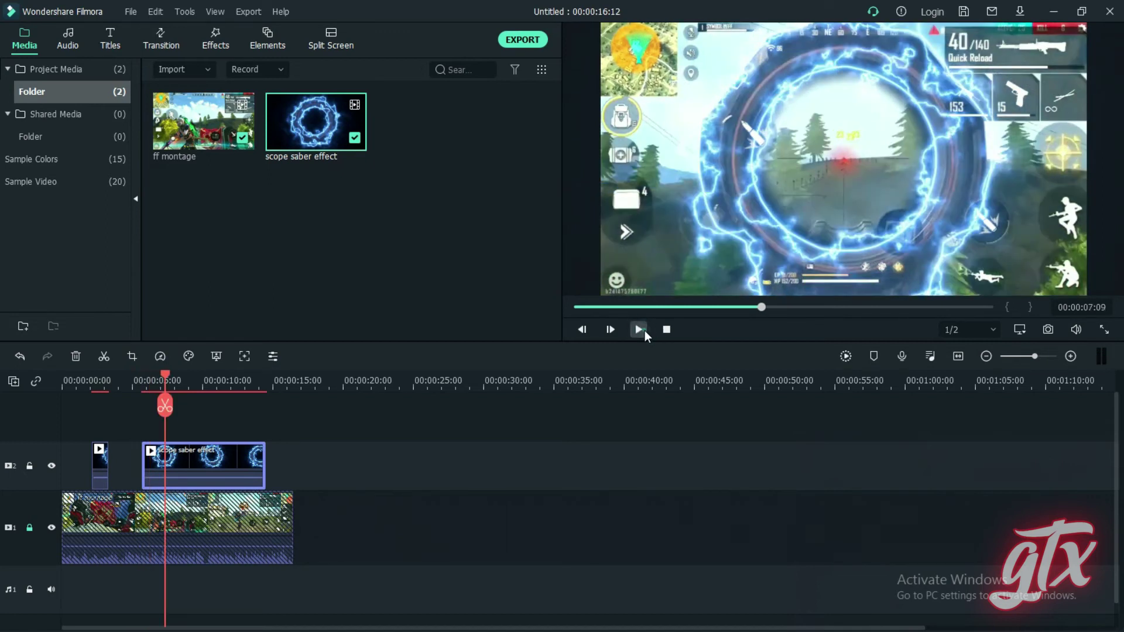
{"action": "left_click", "coordinate": [638, 329]}
{"action": "left_click", "coordinate": [638, 329]}
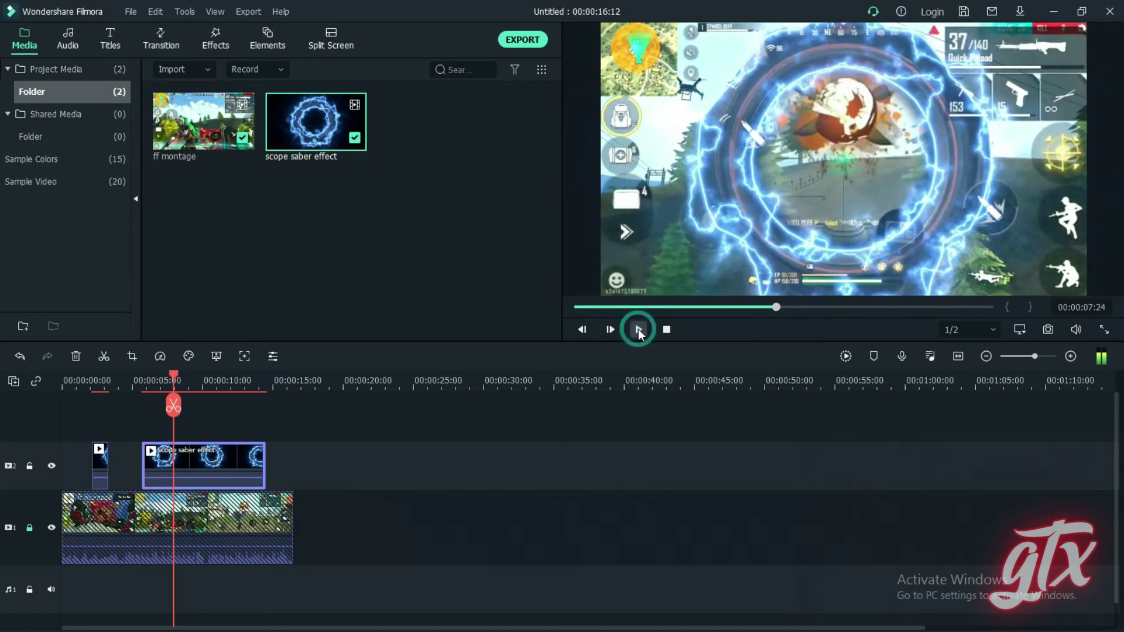
{"action": "left_click", "coordinate": [638, 329]}
{"action": "mouse_move", "coordinate": [178, 378]}
{"action": "left_mouse_down"}
{"action": "mouse_move", "coordinate": [193, 371]}
{"action": "mouse_move", "coordinate": [181, 373]}
{"action": "left_mouse_up"}
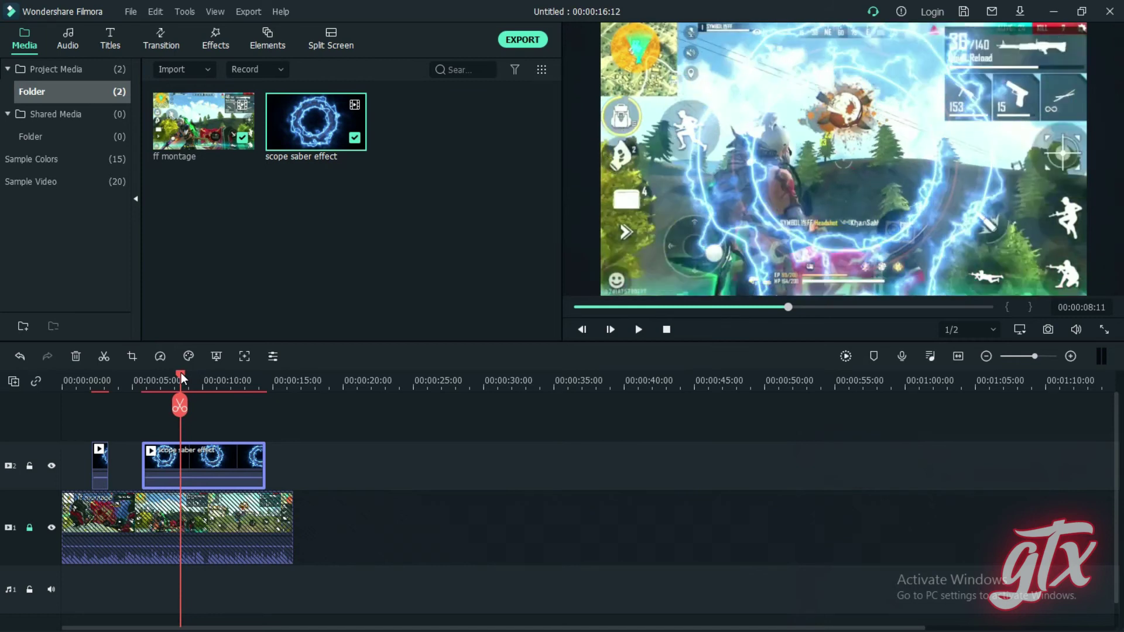
{"action": "left_click_drag", "start_coordinate": [180, 374], "coordinate": [179, 374]}
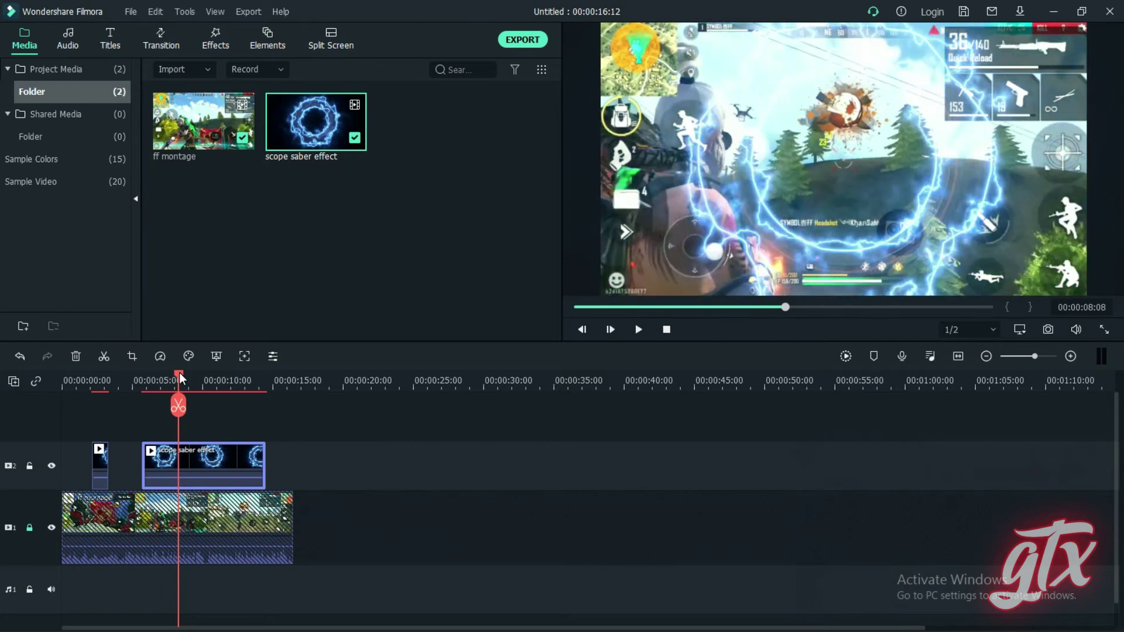
{"action": "left_click_drag", "start_coordinate": [180, 376], "coordinate": [180, 372]}
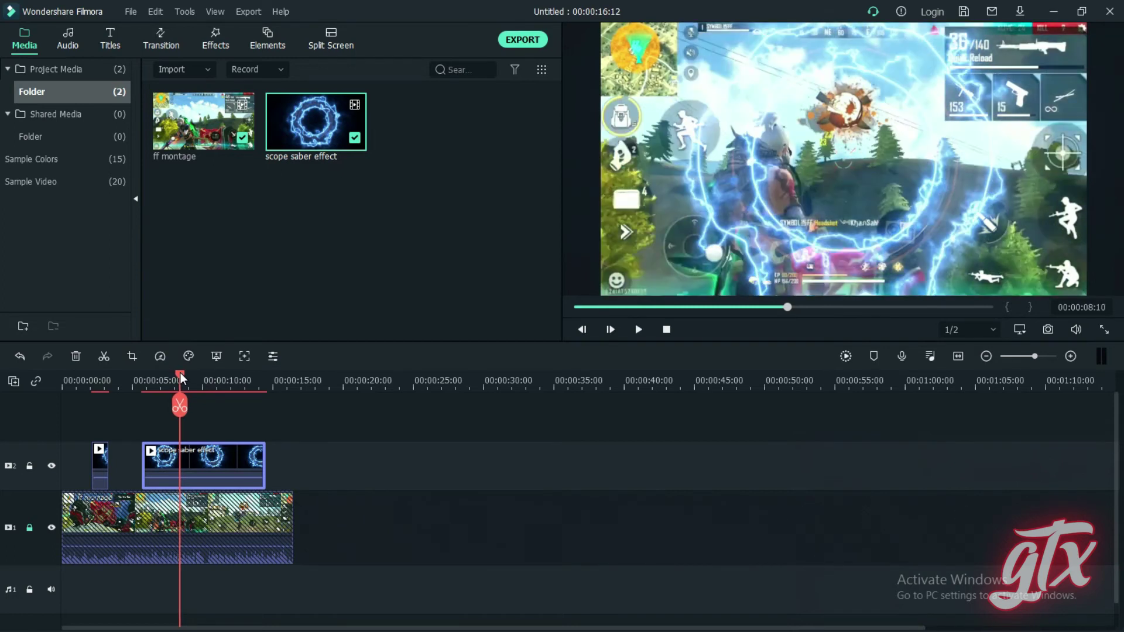
{"action": "left_click", "coordinate": [175, 406]}
{"action": "left_click_drag", "start_coordinate": [223, 462], "coordinate": [379, 466]}
Step: Find the third scope opening and move the remaining saber effect part to start at 00:00:12:20, trimmed to end with the montage clip
{"action": "left_click", "coordinate": [123, 384]}
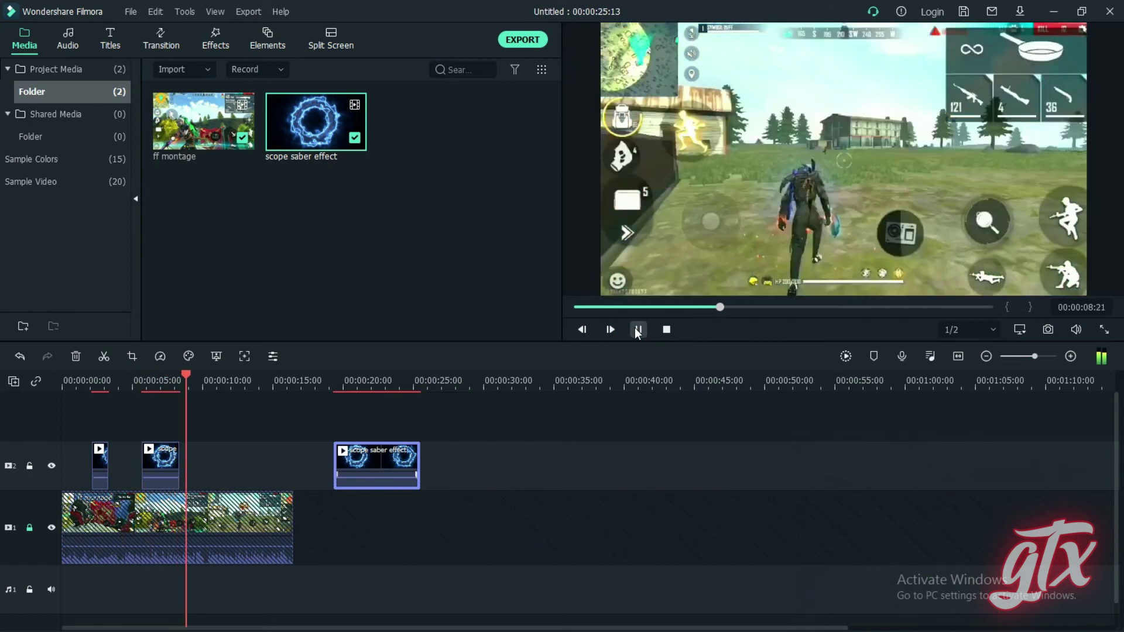
{"action": "left_click", "coordinate": [638, 330]}
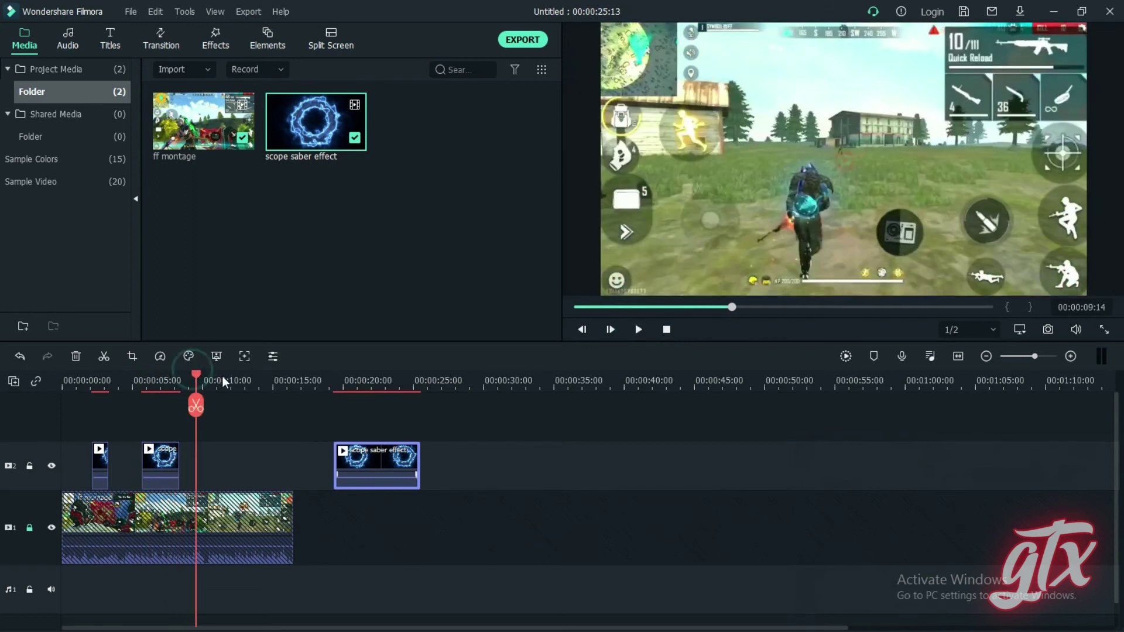
{"action": "left_click_drag", "start_coordinate": [210, 381], "coordinate": [241, 377]}
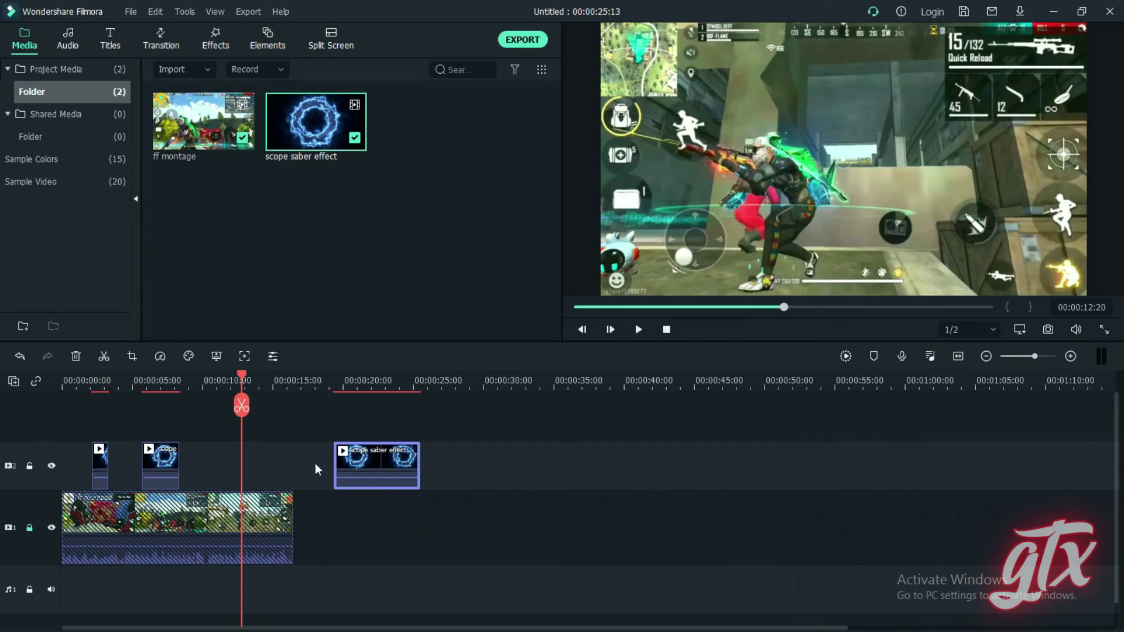
{"action": "left_click_drag", "start_coordinate": [378, 456], "coordinate": [294, 452]}
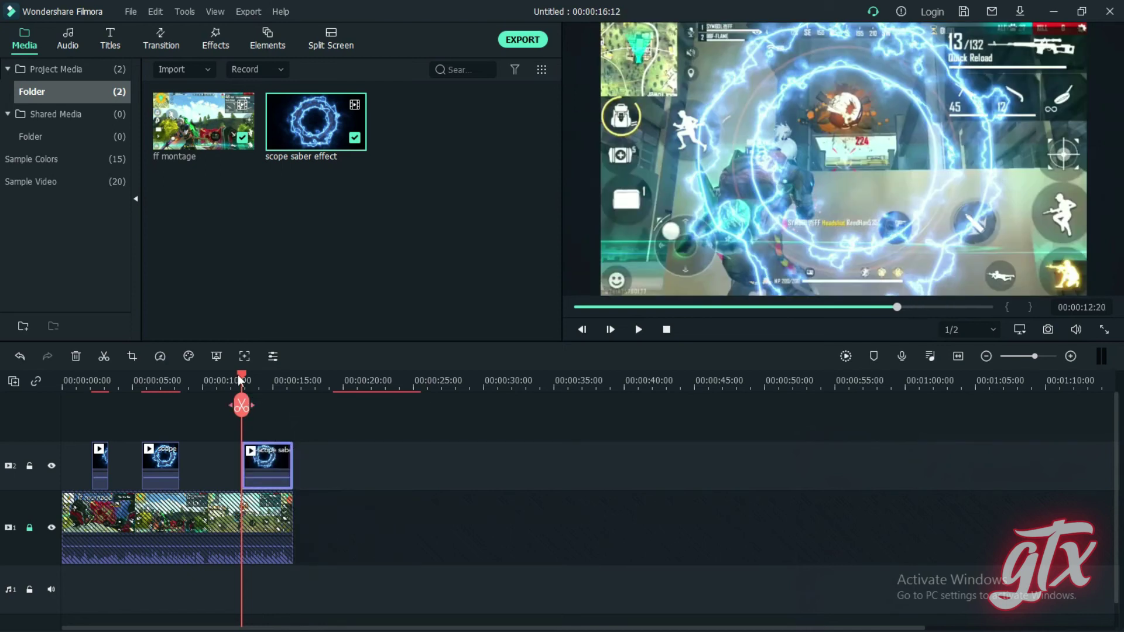
Step: Play back the third scope section to shorten its saber effect to the scope's closing, then render the timeline preview for smooth playback
{"action": "left_click_drag", "start_coordinate": [240, 380], "coordinate": [227, 381]}
{"action": "left_click", "coordinate": [638, 329]}
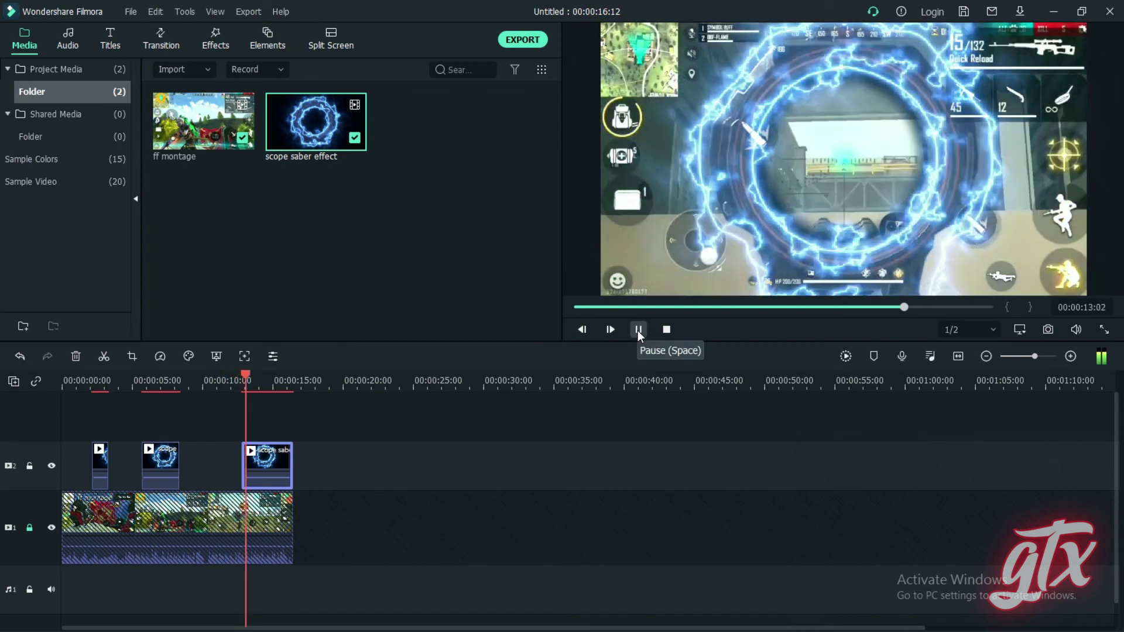
{"action": "left_click", "coordinate": [846, 356]}
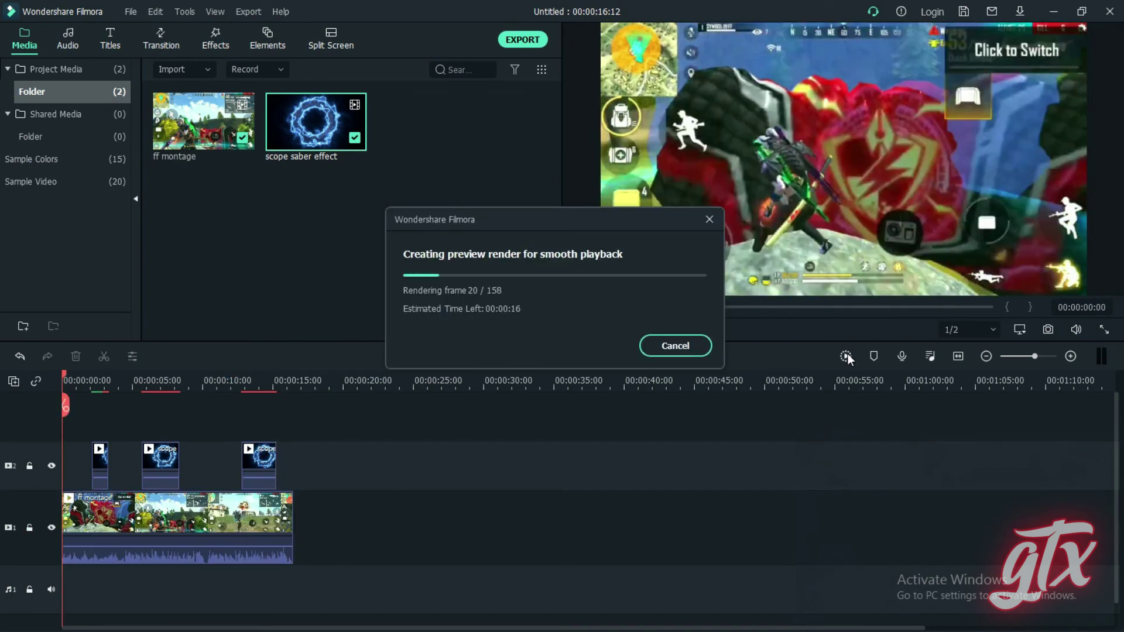